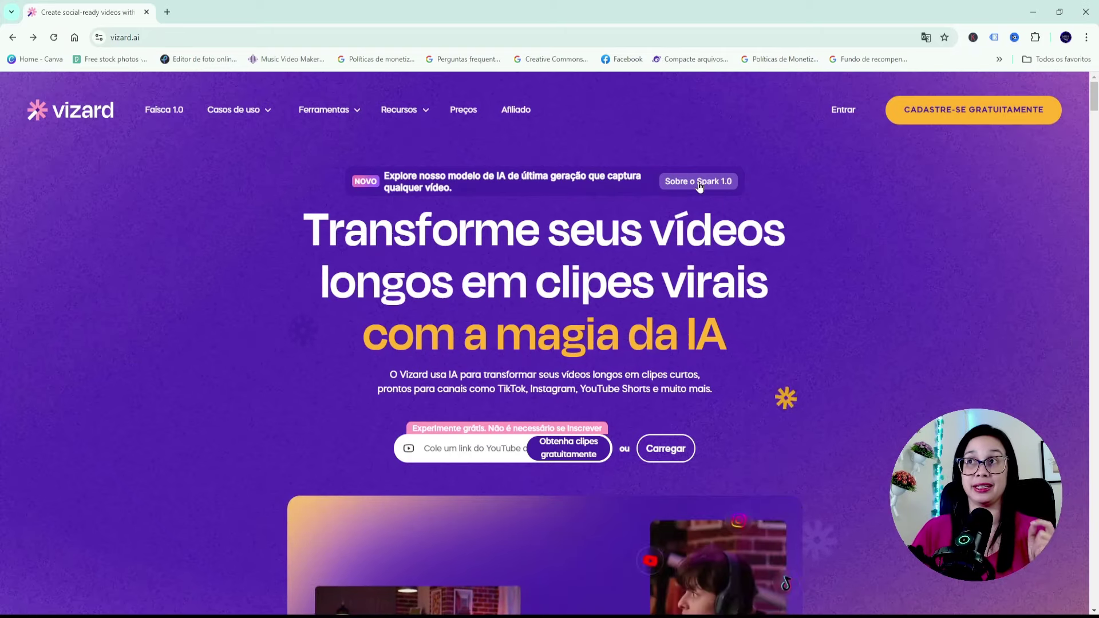
Open the Spark 1.0 page and examine how the model clips videos from a prompt.
{"action": "left_click", "coordinate": [699, 182]}
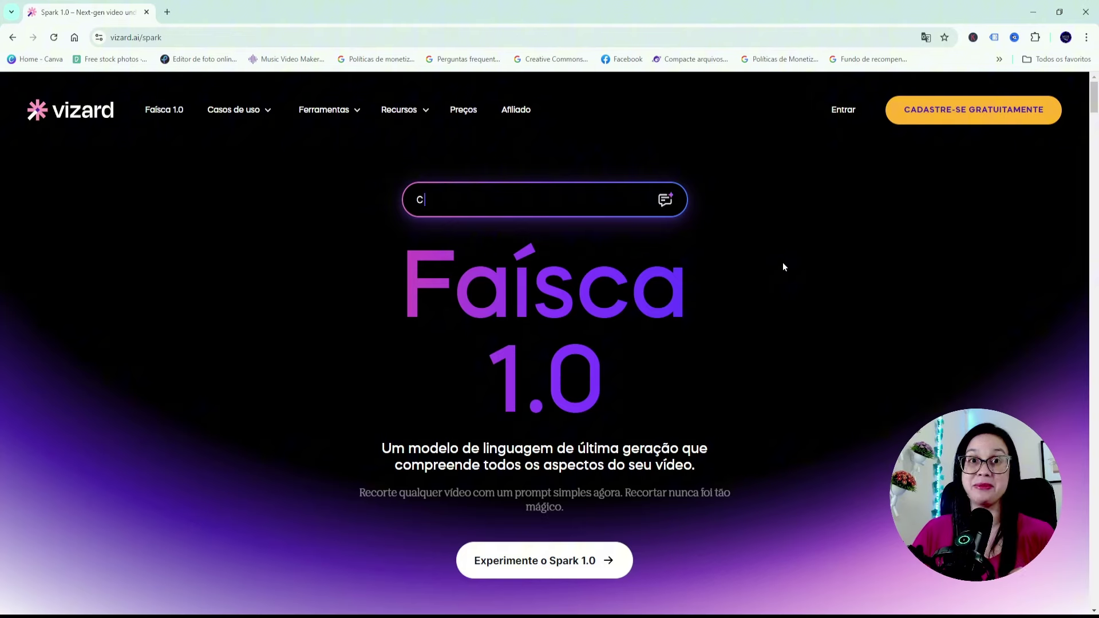
{"action": "scroll", "coordinate": [783, 267], "scroll_direction": "down", "scroll_amount": 3}
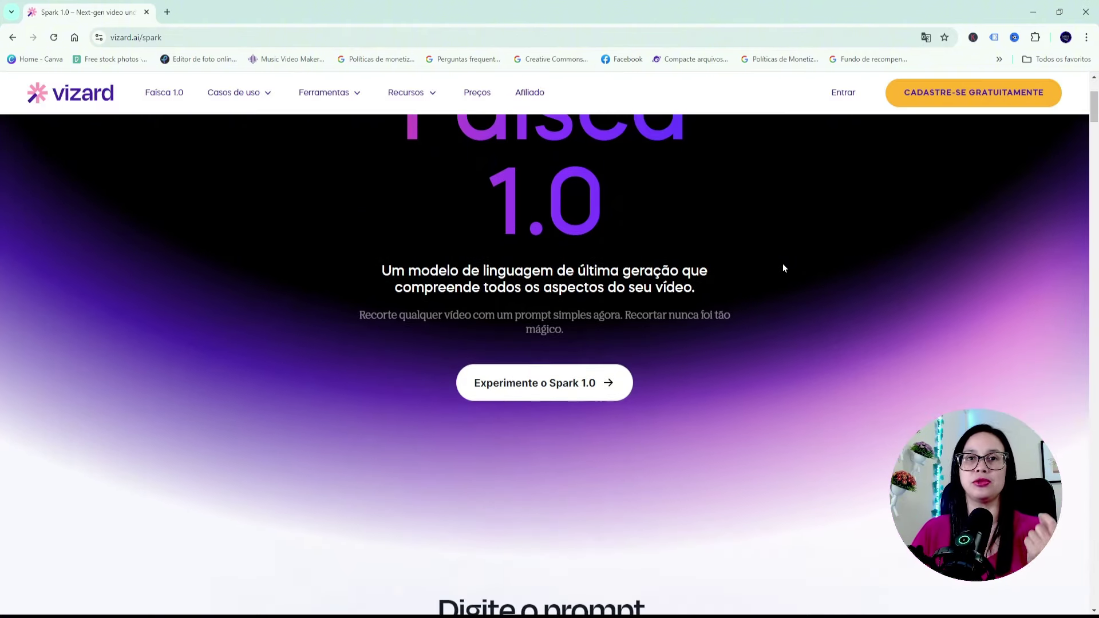
{"action": "scroll", "coordinate": [783, 268], "scroll_direction": "down", "scroll_amount": 6}
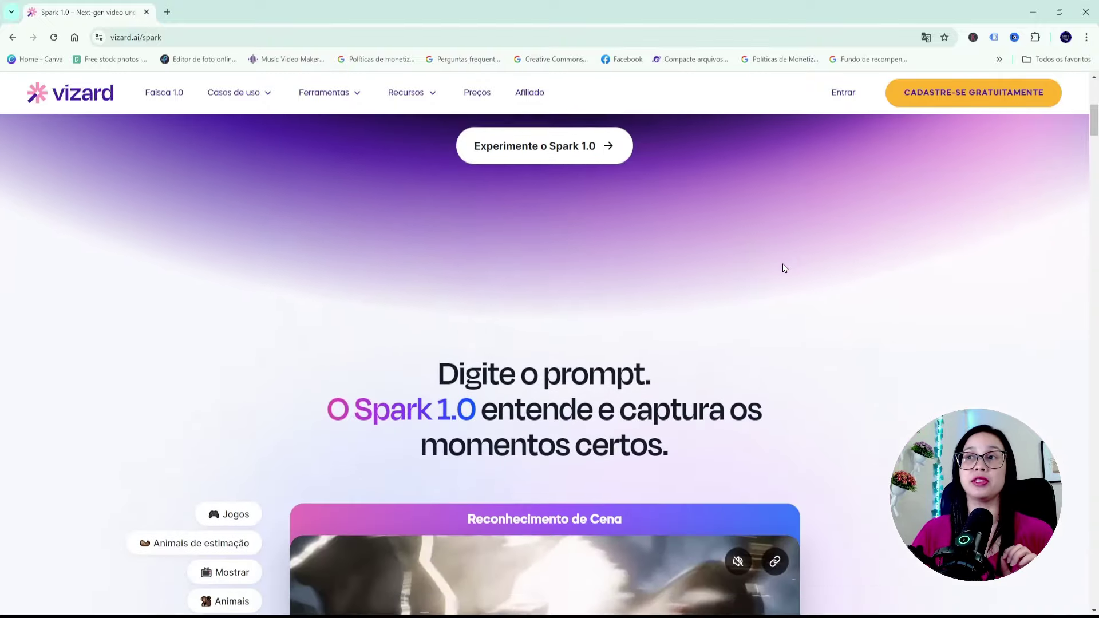
{"action": "scroll", "coordinate": [784, 268], "scroll_direction": "down", "scroll_amount": 1}
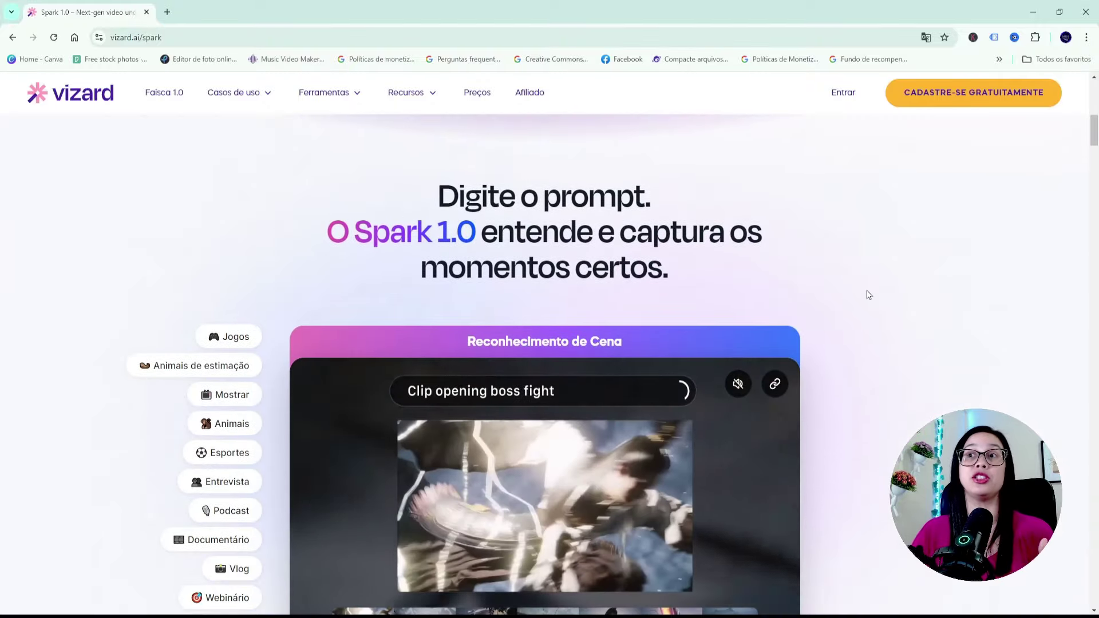
{"action": "scroll", "coordinate": [866, 294], "scroll_direction": "down", "scroll_amount": 1}
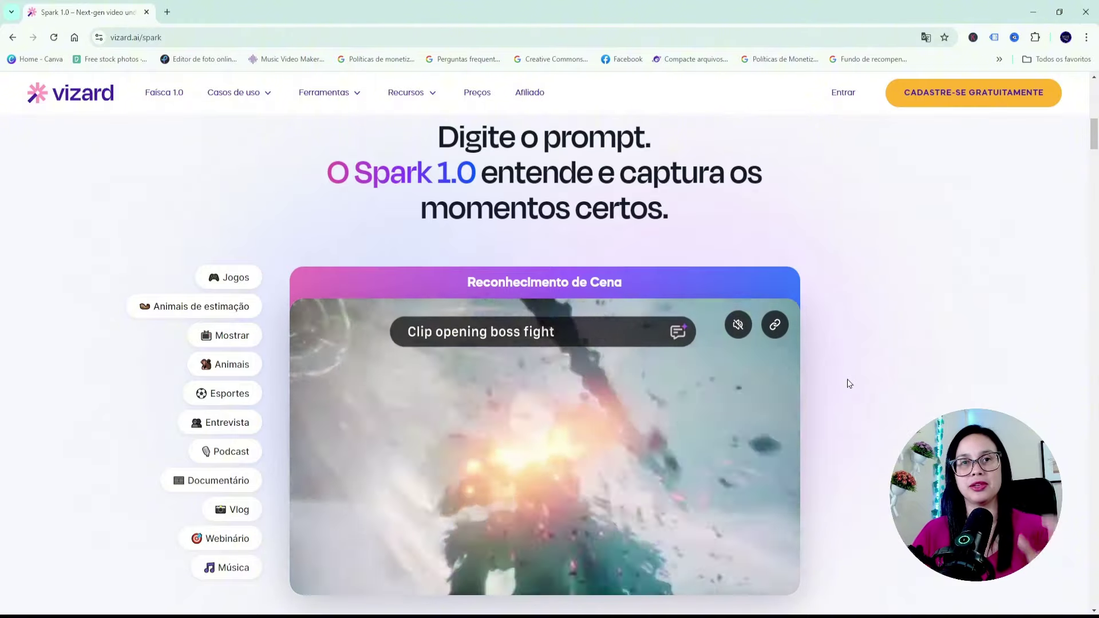
{"action": "scroll", "coordinate": [850, 384], "scroll_direction": "down", "scroll_amount": 2}
{"action": "scroll", "coordinate": [850, 384], "scroll_direction": "down", "scroll_amount": 2}
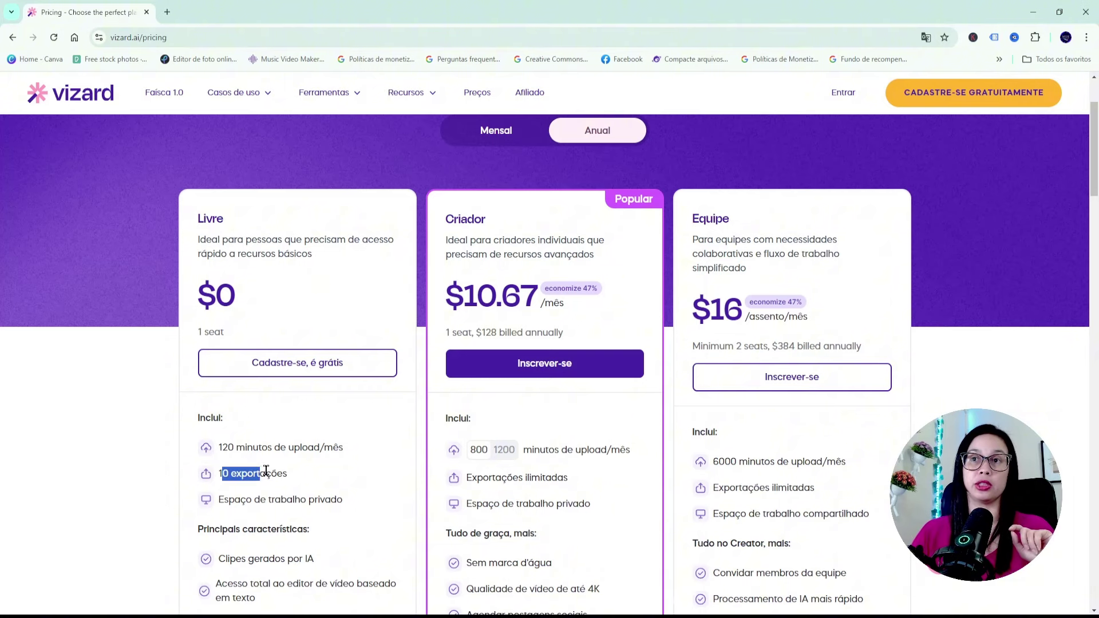
Examine the annual prices and included features of the Livre, Criador and Equipe plans on the pricing page.
{"action": "left_click", "coordinate": [333, 478]}
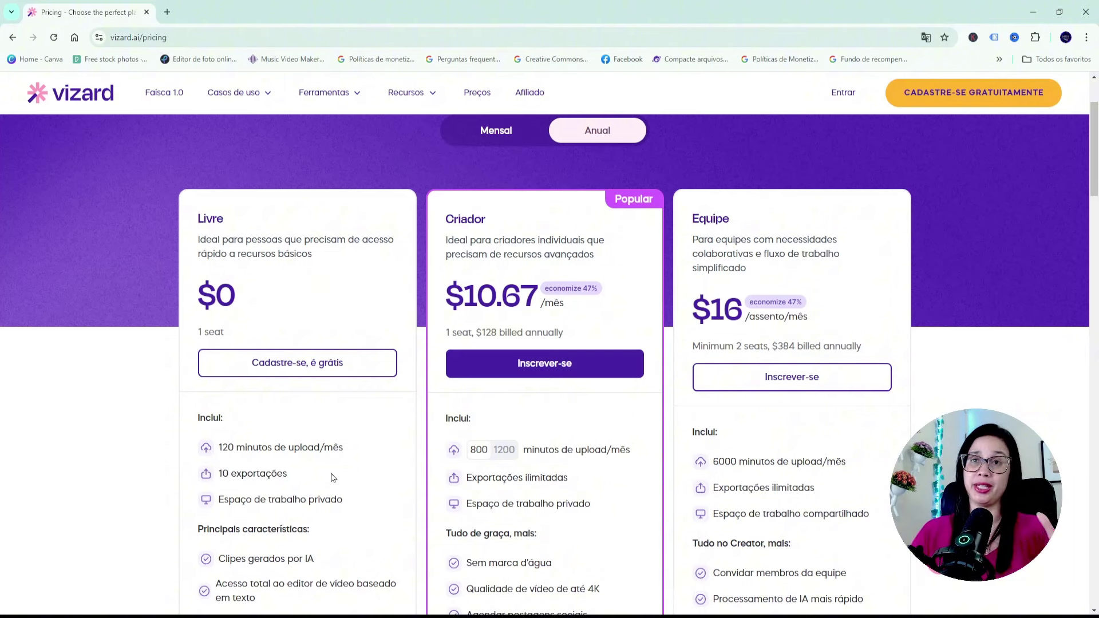
{"action": "left_click_drag", "start_coordinate": [482, 296], "coordinate": [596, 289]}
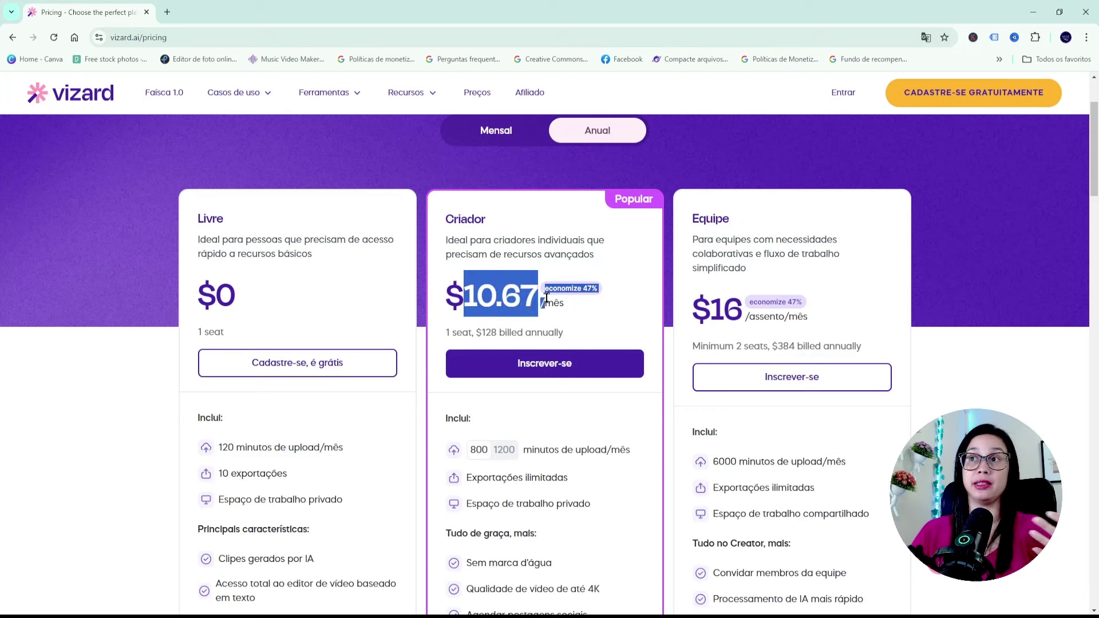
{"action": "left_click", "coordinate": [629, 294]}
{"action": "left_click_drag", "start_coordinate": [729, 310], "coordinate": [740, 312]}
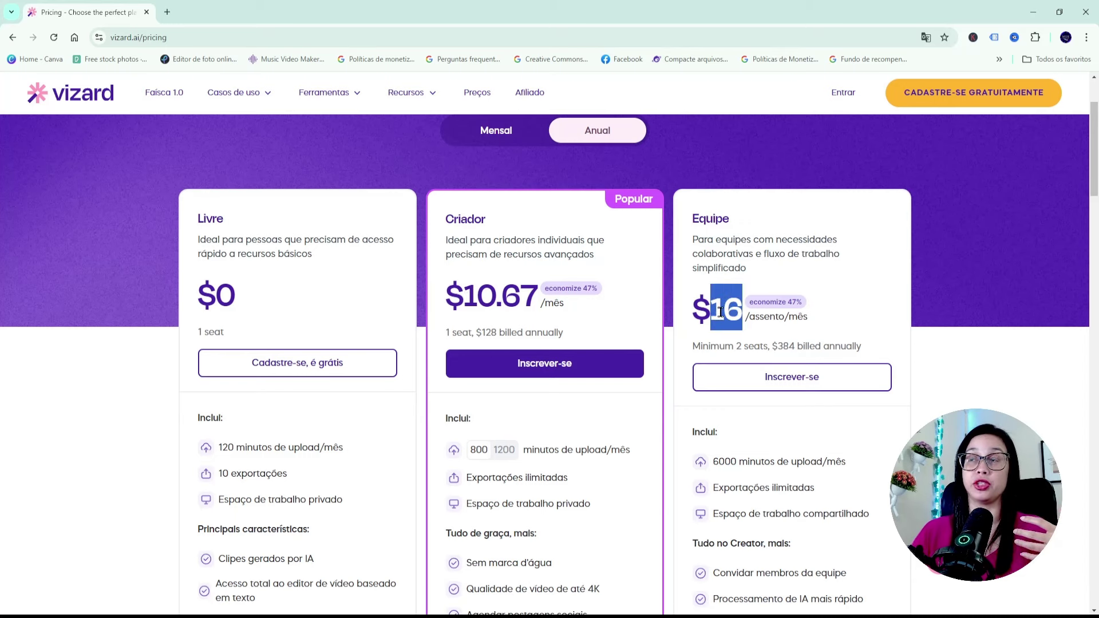
{"action": "left_click", "coordinate": [717, 282]}
{"action": "scroll", "coordinate": [617, 266], "scroll_direction": "down", "scroll_amount": 2}
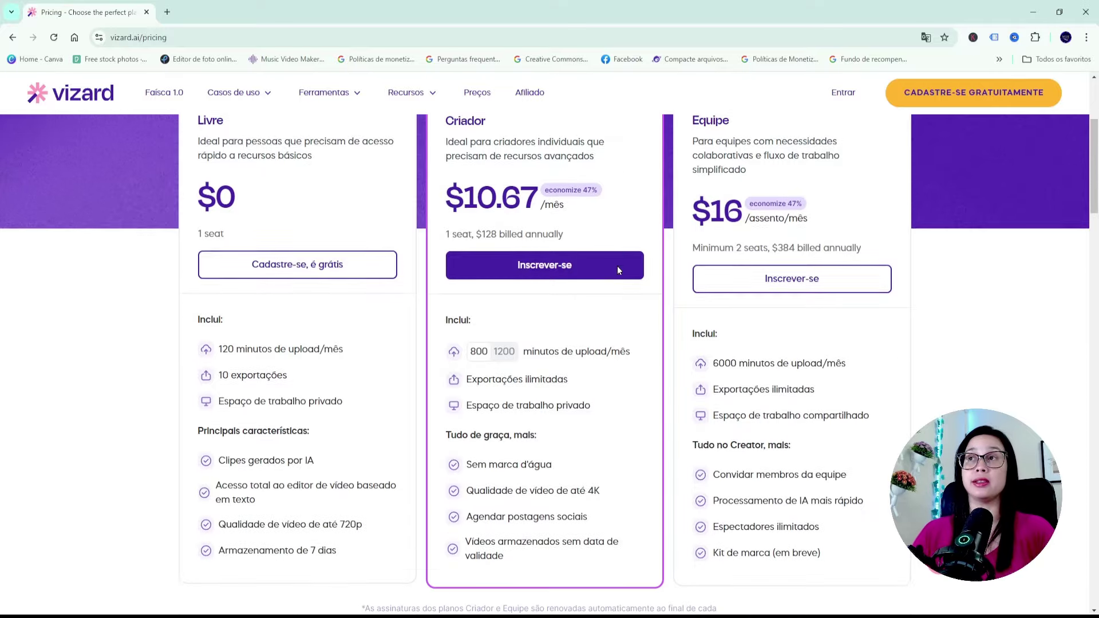
{"action": "scroll", "coordinate": [618, 281], "scroll_direction": "up", "scroll_amount": 4}
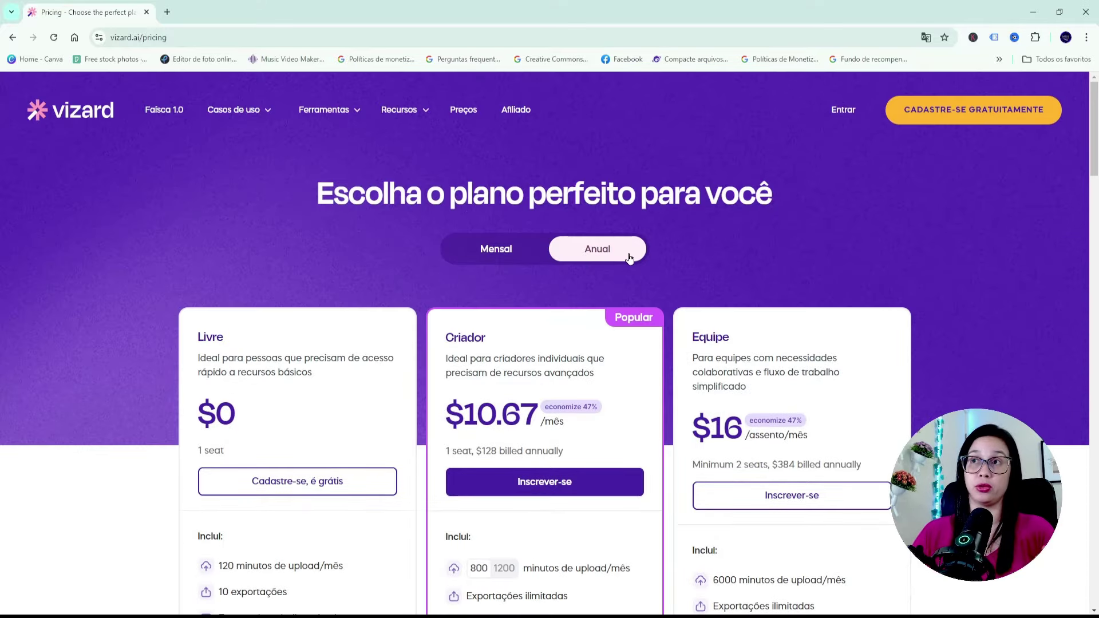
Show the plans with Mensal billing and compare their prices and features.
{"action": "left_click", "coordinate": [515, 256]}
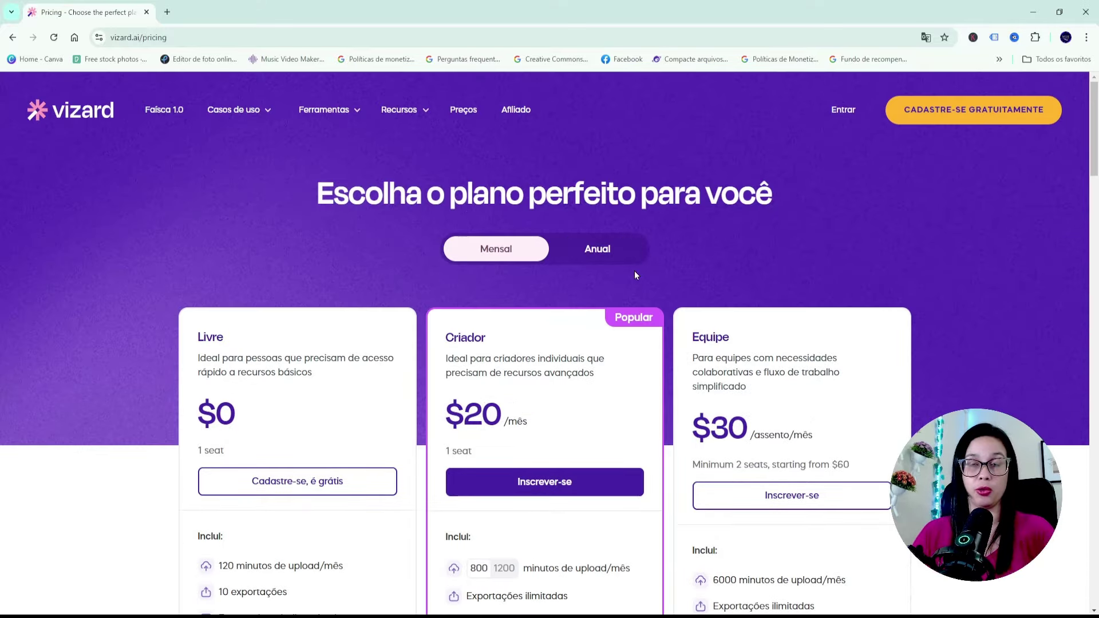
{"action": "scroll", "coordinate": [635, 270], "scroll_direction": "down", "scroll_amount": 3}
{"action": "scroll", "coordinate": [650, 275], "scroll_direction": "down", "scroll_amount": 2}
{"action": "scroll", "coordinate": [650, 275], "scroll_direction": "up", "scroll_amount": 3}
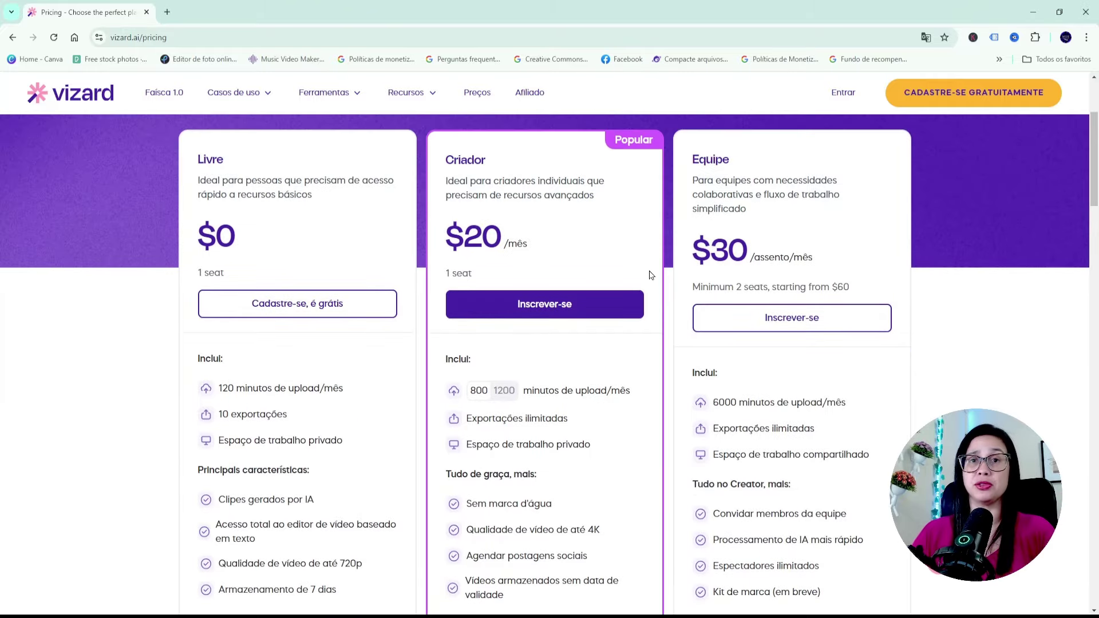
{"action": "scroll", "coordinate": [651, 275], "scroll_direction": "up", "scroll_amount": 2}
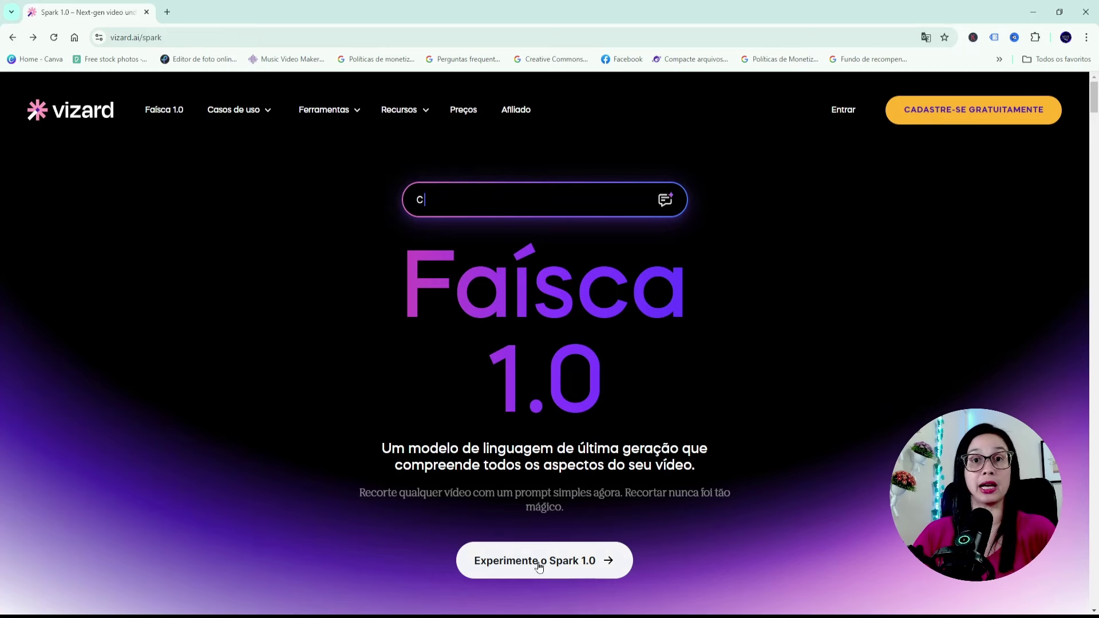
Enter the workspace home through the Spark 1.0 trial and start a new project from a video link.
{"action": "left_click", "coordinate": [518, 563]}
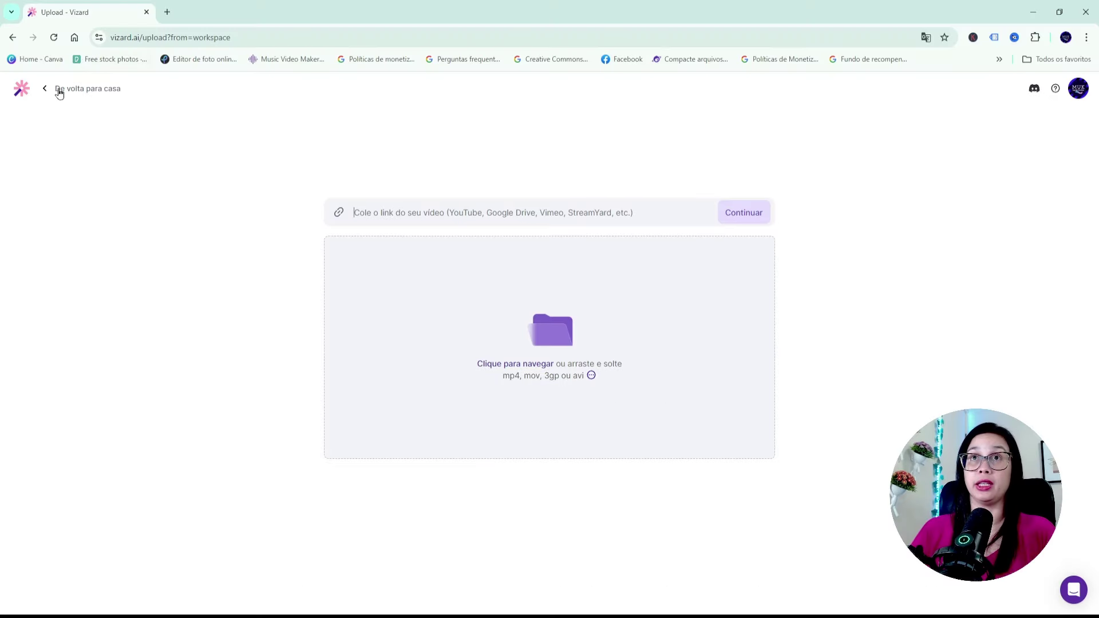
{"action": "left_click", "coordinate": [59, 90]}
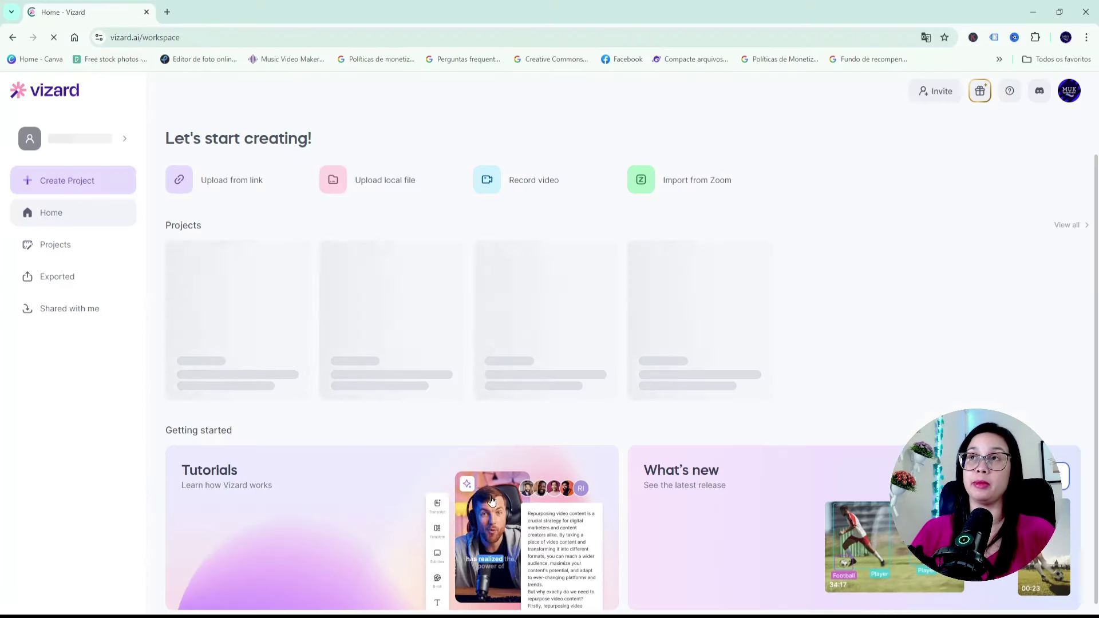
{"action": "scroll", "coordinate": [801, 344], "scroll_direction": "down", "scroll_amount": 1}
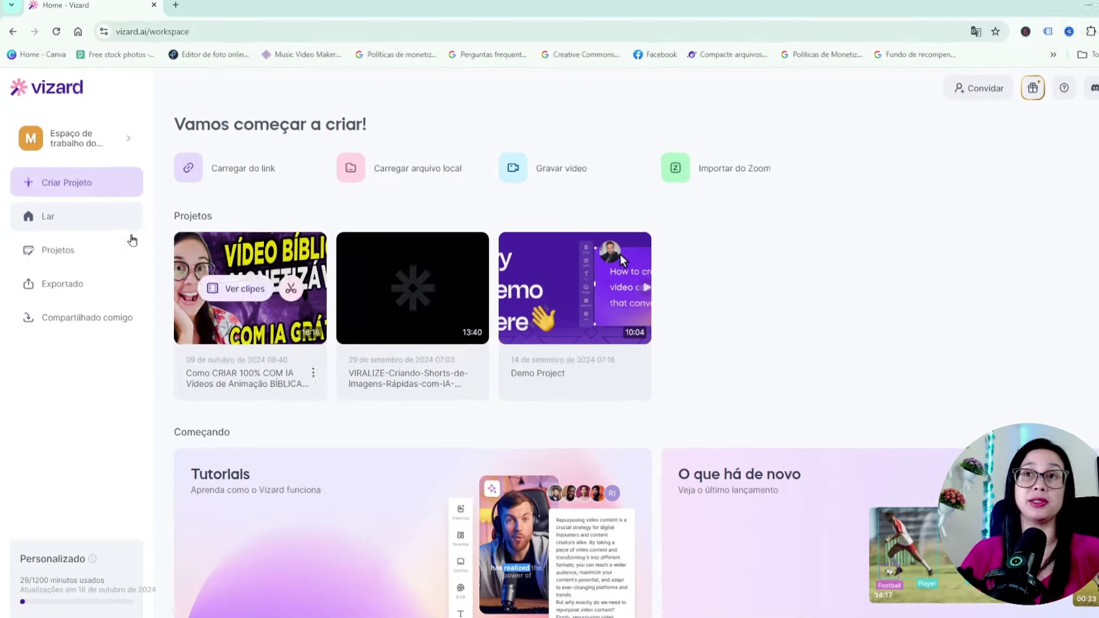
{"action": "left_click", "coordinate": [50, 185]}
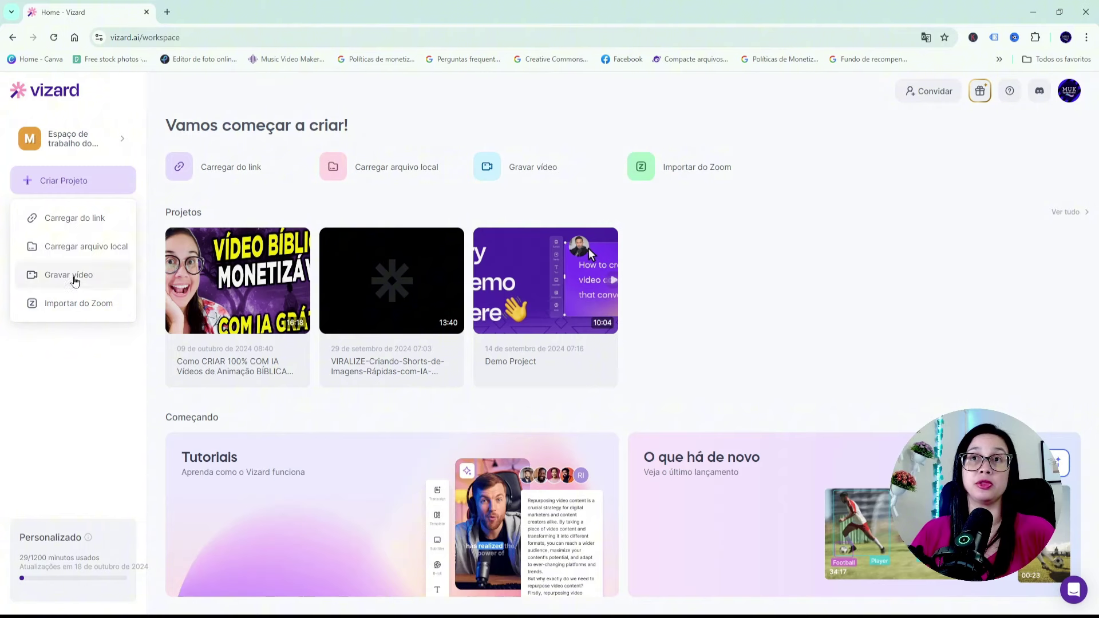
{"action": "left_click", "coordinate": [89, 224]}
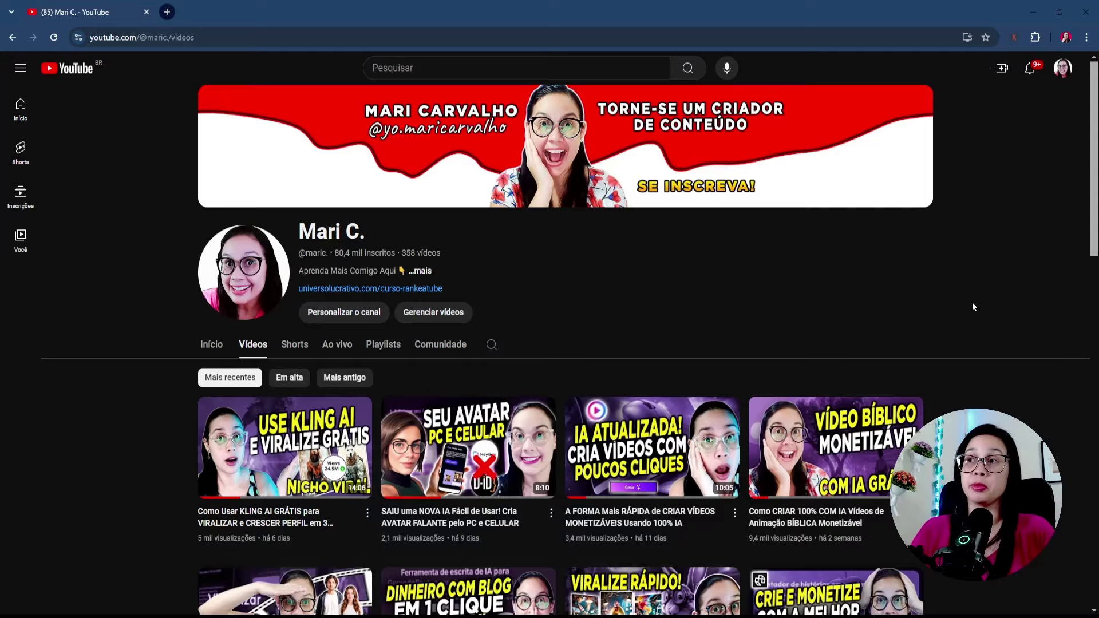
Copy the share link of the YouTube channel video "VIRALIZE Criando Shorts de Imagens Rápidas com IA Grátis".
{"action": "scroll", "coordinate": [972, 304], "scroll_direction": "down", "scroll_amount": 4}
{"action": "scroll", "coordinate": [972, 307], "scroll_direction": "down", "scroll_amount": 1}
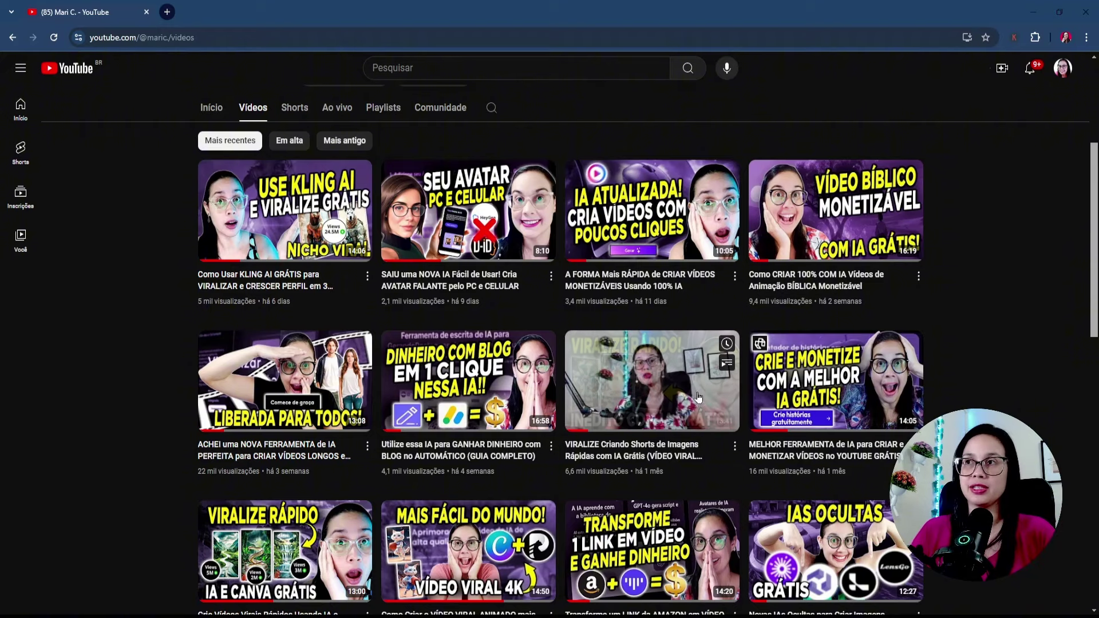
{"action": "left_click", "coordinate": [735, 446]}
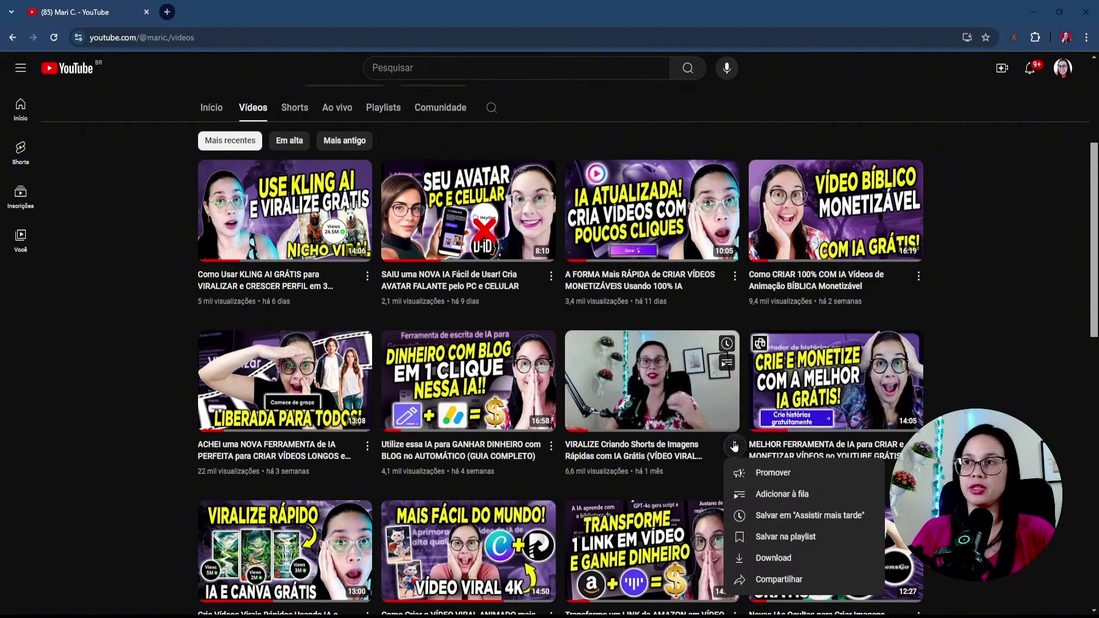
{"action": "left_click", "coordinate": [778, 580]}
{"action": "left_click", "coordinate": [661, 400]}
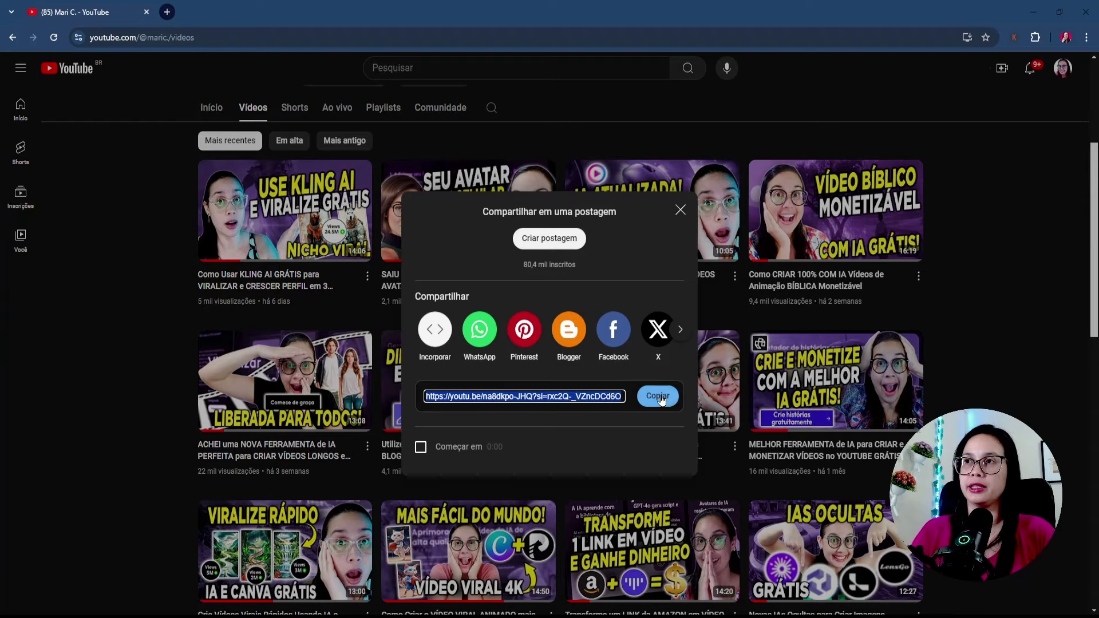
{"action": "left_click", "coordinate": [680, 210]}
Switch to Vizard, paste the copied YouTube link as the project's source video, and open the video language choices.
{"action": "key", "text": "alt+Tab"}
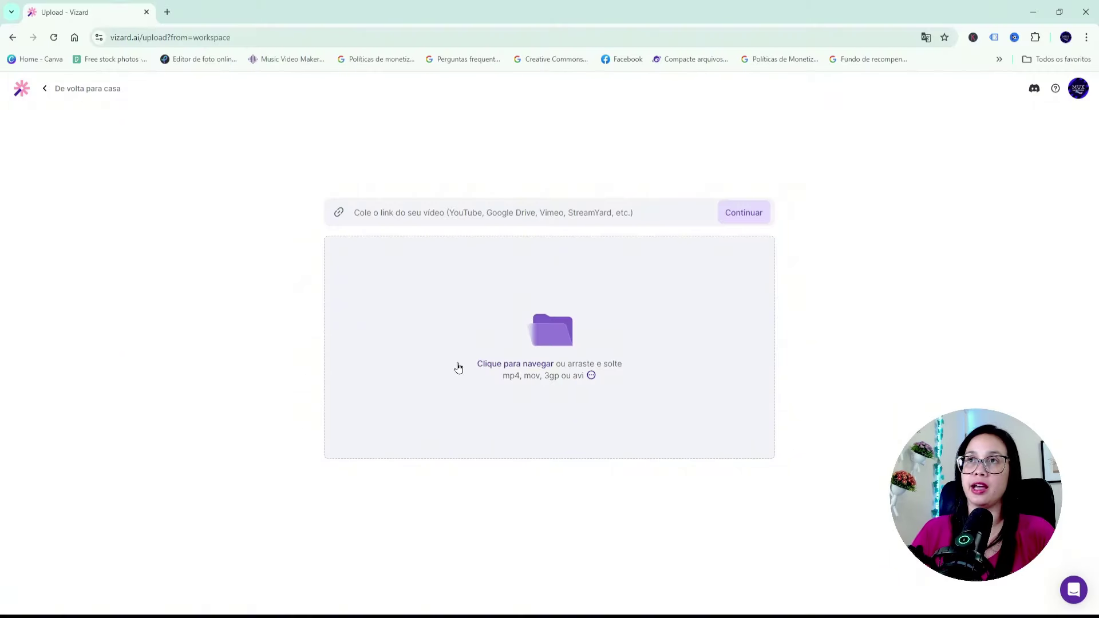
{"action": "left_click", "coordinate": [457, 219]}
{"action": "key", "text": "ctrl+v"}
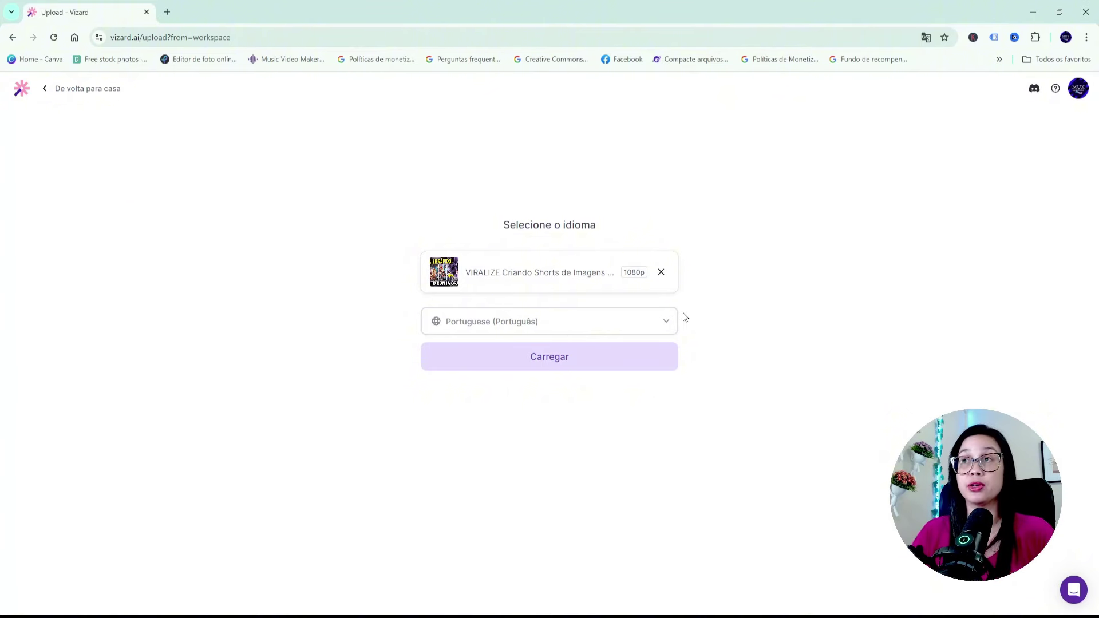
{"action": "left_click", "coordinate": [669, 326]}
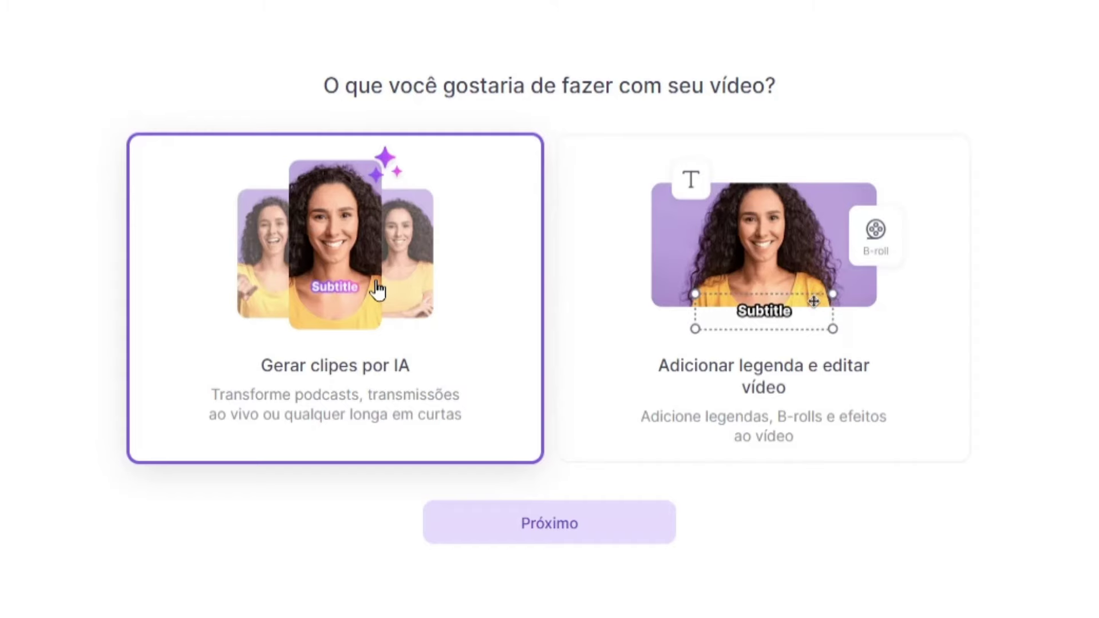
Set the video to generate clips by AI and continue with the Spark 1.0 custom-prompt cutting method.
{"action": "left_click", "coordinate": [734, 347]}
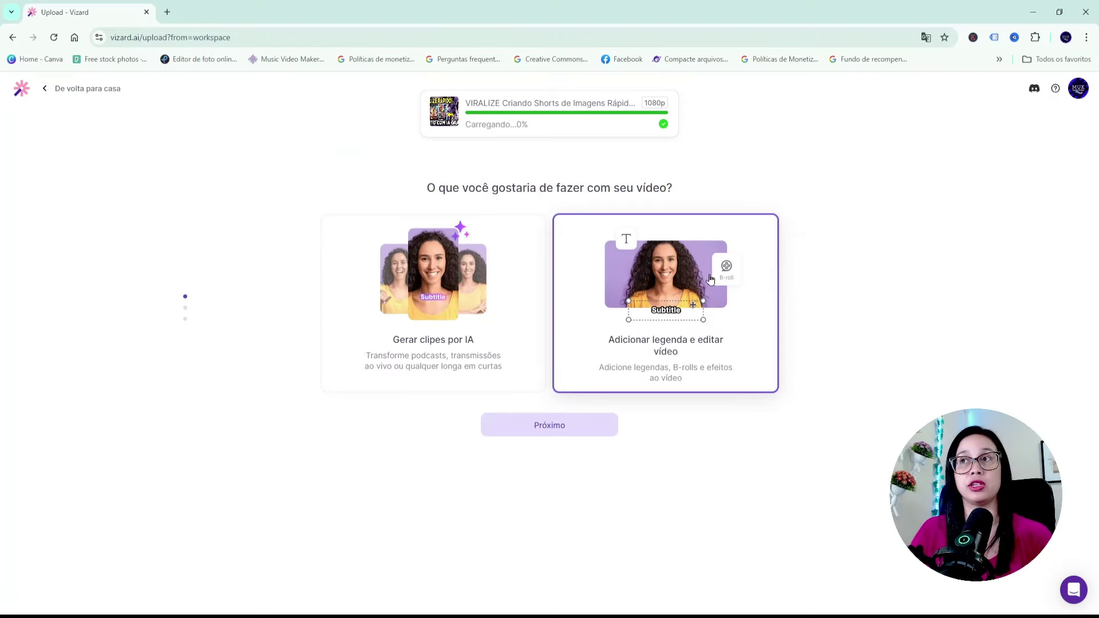
{"action": "left_click", "coordinate": [469, 314]}
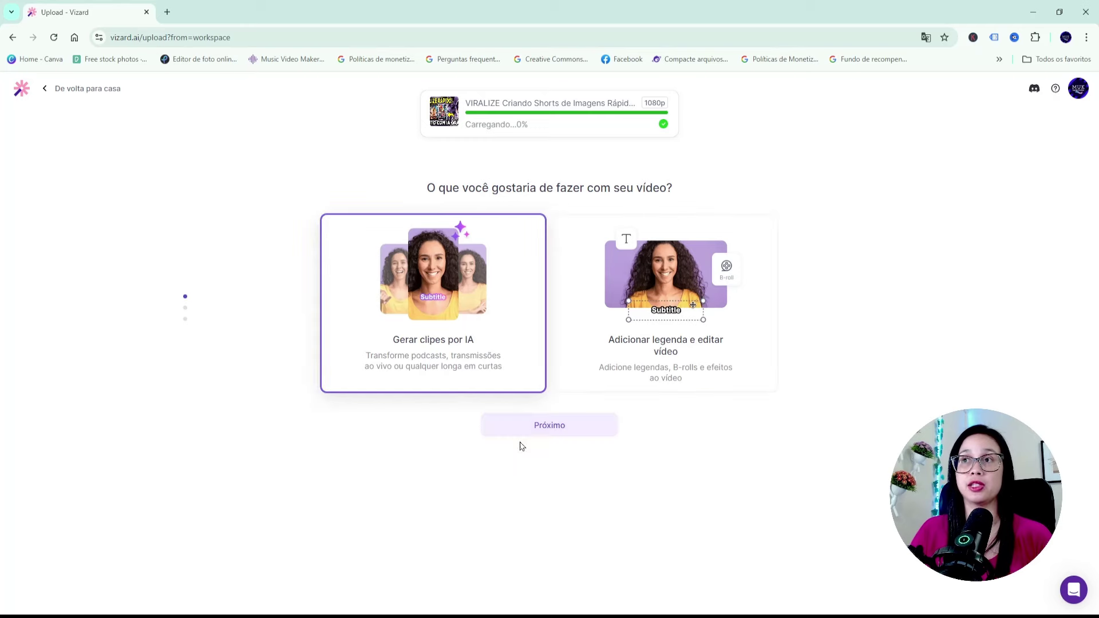
{"action": "left_click", "coordinate": [522, 428]}
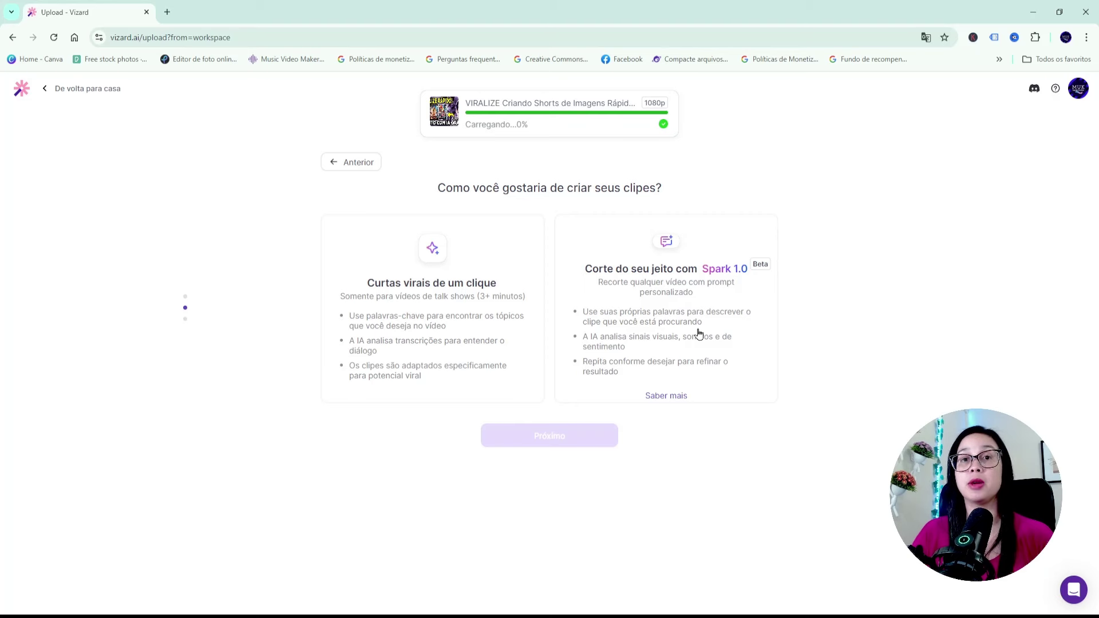
{"action": "left_click", "coordinate": [715, 321]}
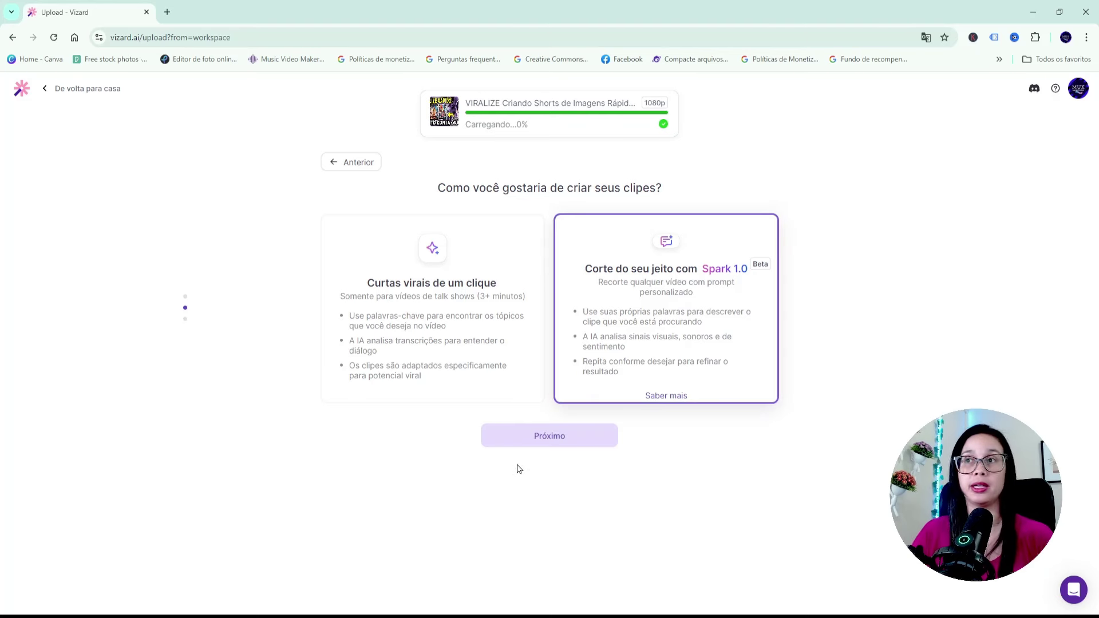
{"action": "left_click", "coordinate": [559, 441]}
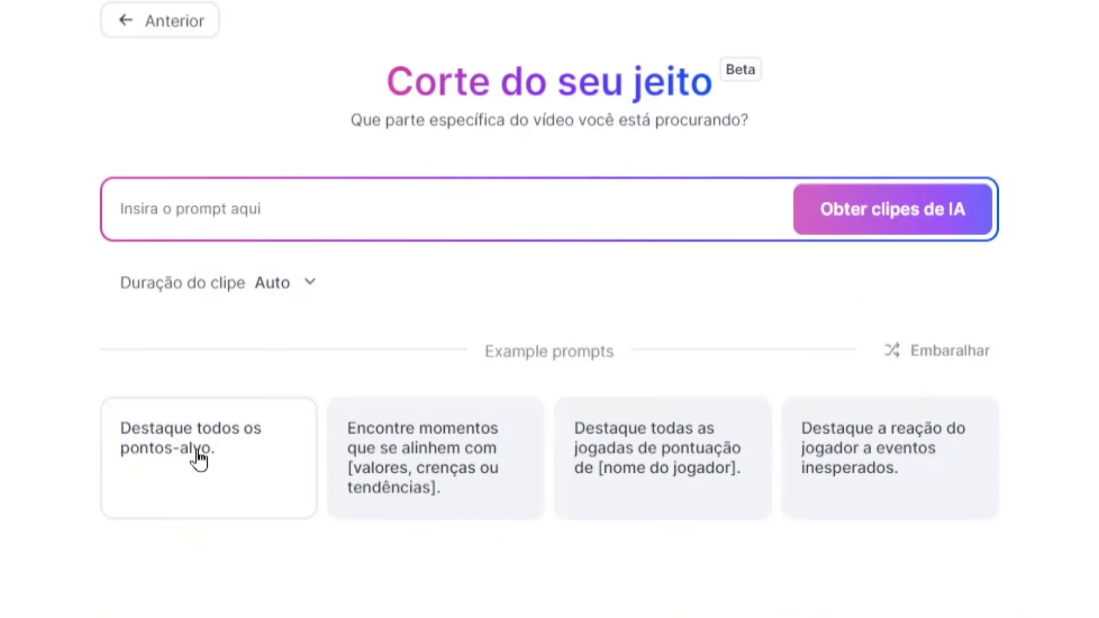
Fill the prompt with the example "Destaque todos os pontos-alvo." and open the clip duration options.
{"action": "left_click", "coordinate": [199, 458]}
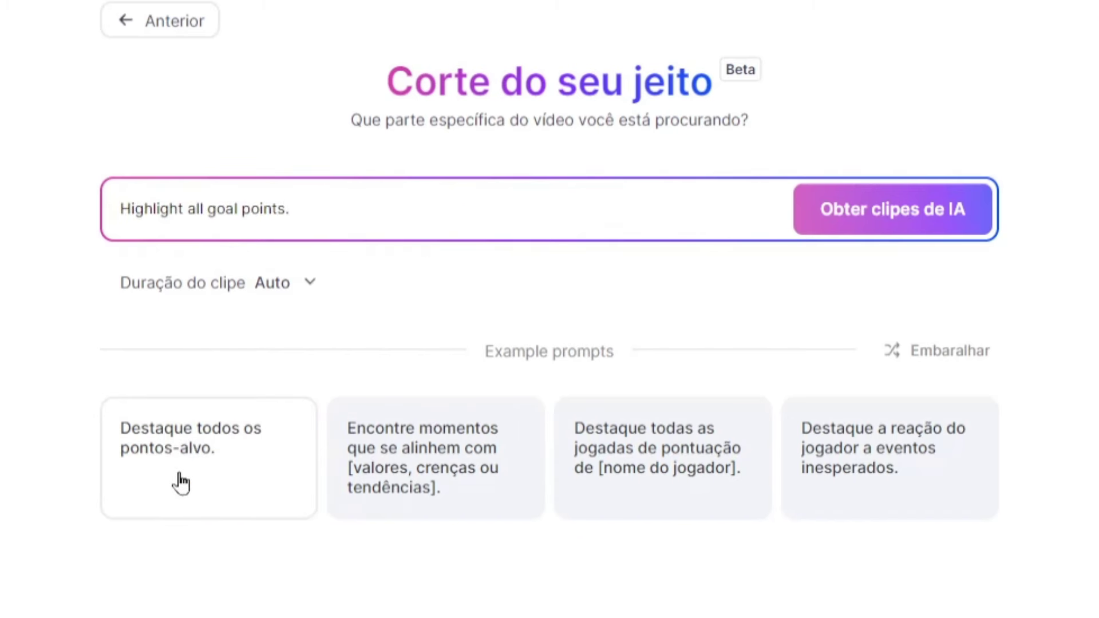
{"action": "left_click", "coordinate": [312, 283]}
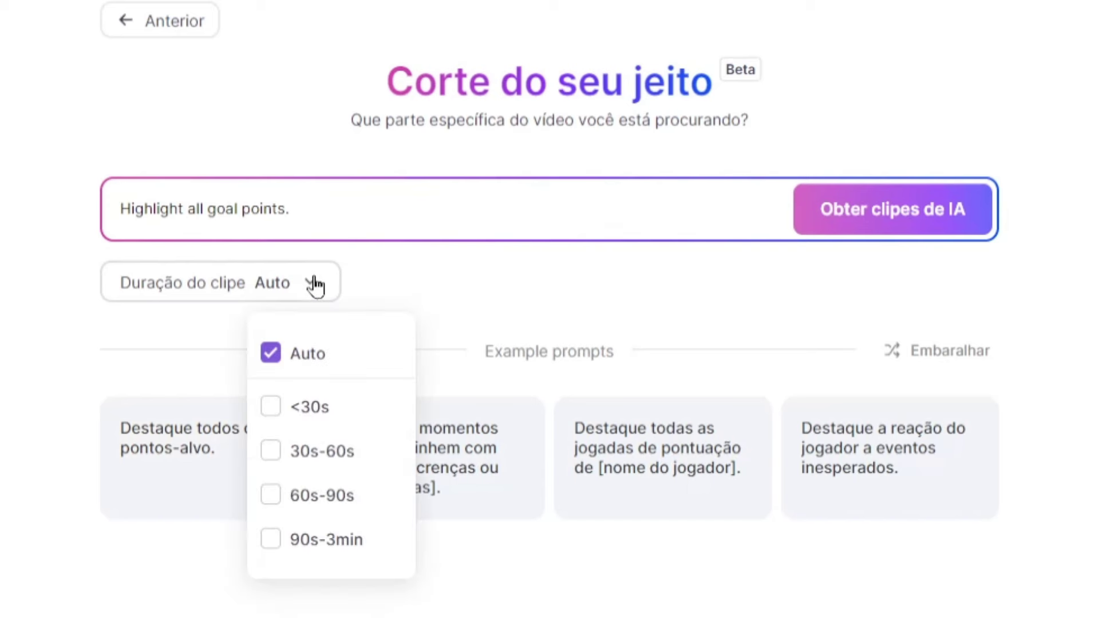